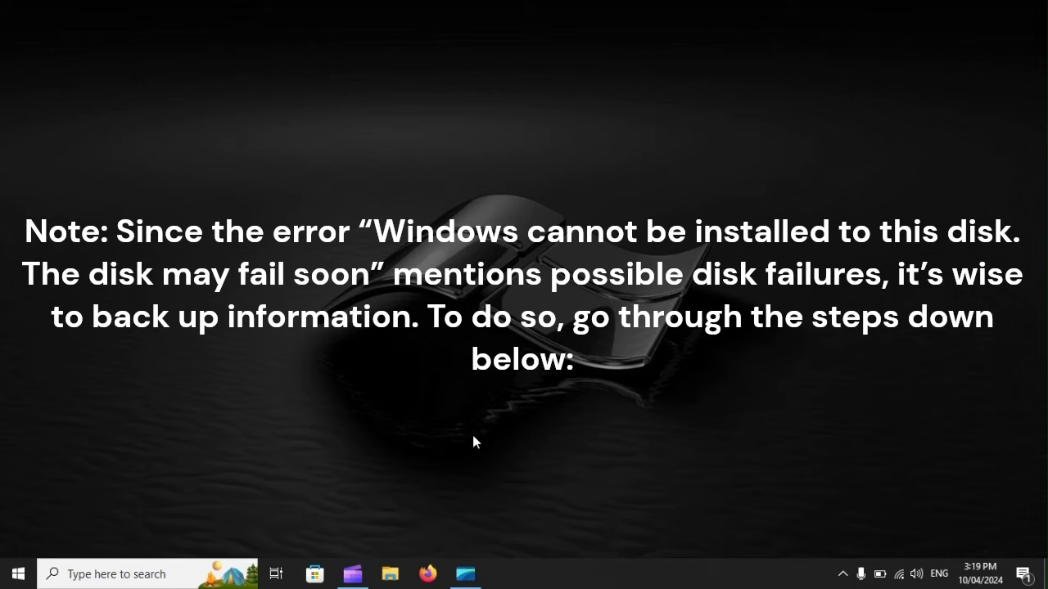
Step: Search the taskbar for 'Control Panel' and launch it
{"action": "left_click", "coordinate": [97, 568]}
{"action": "type", "text": "Co"}
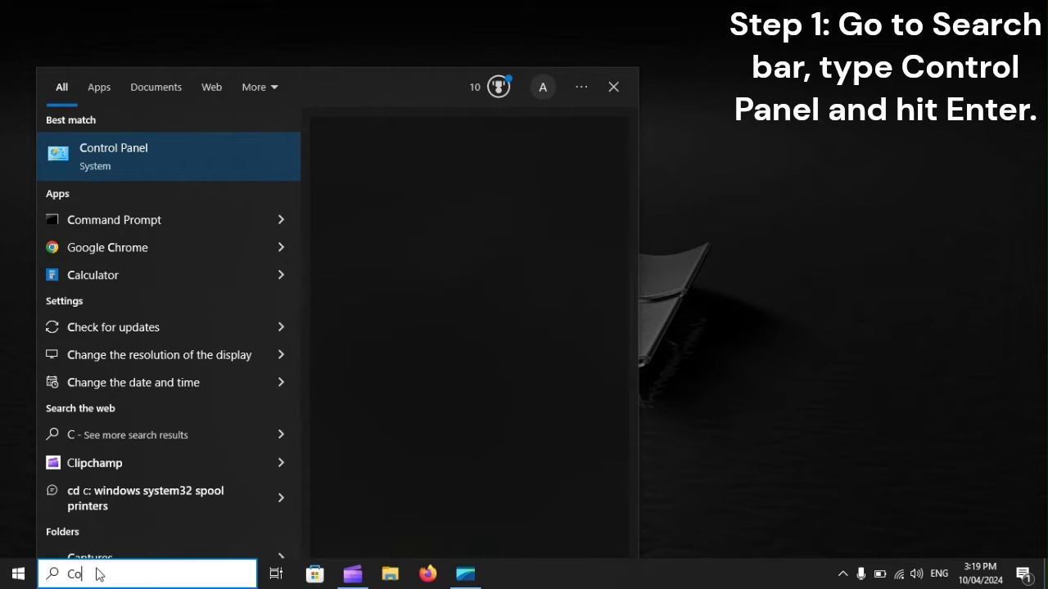
{"action": "type", "text": "ntr"}
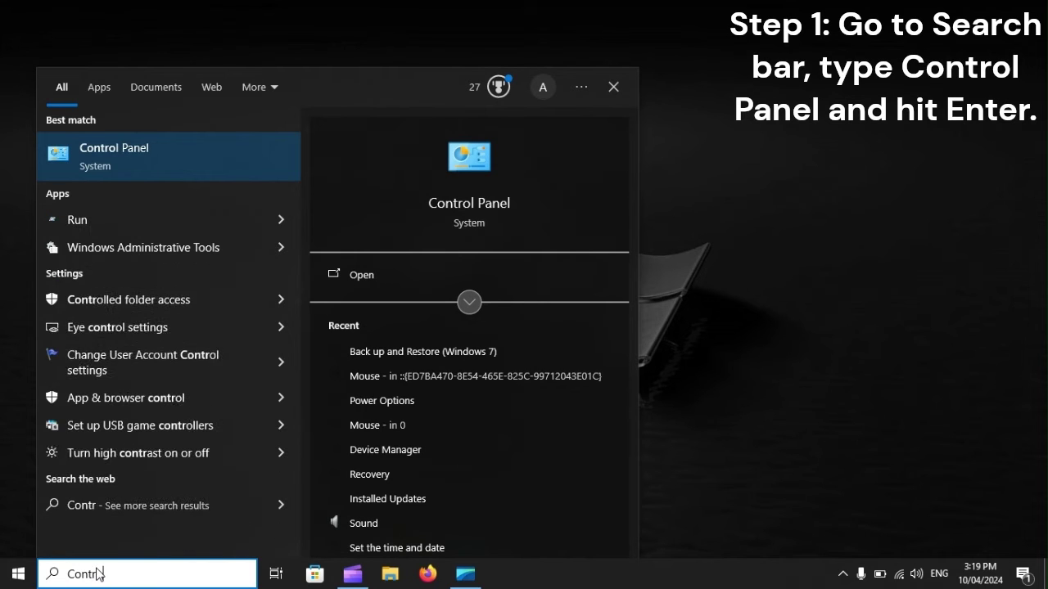
{"action": "type", "text": "ol Panel"}
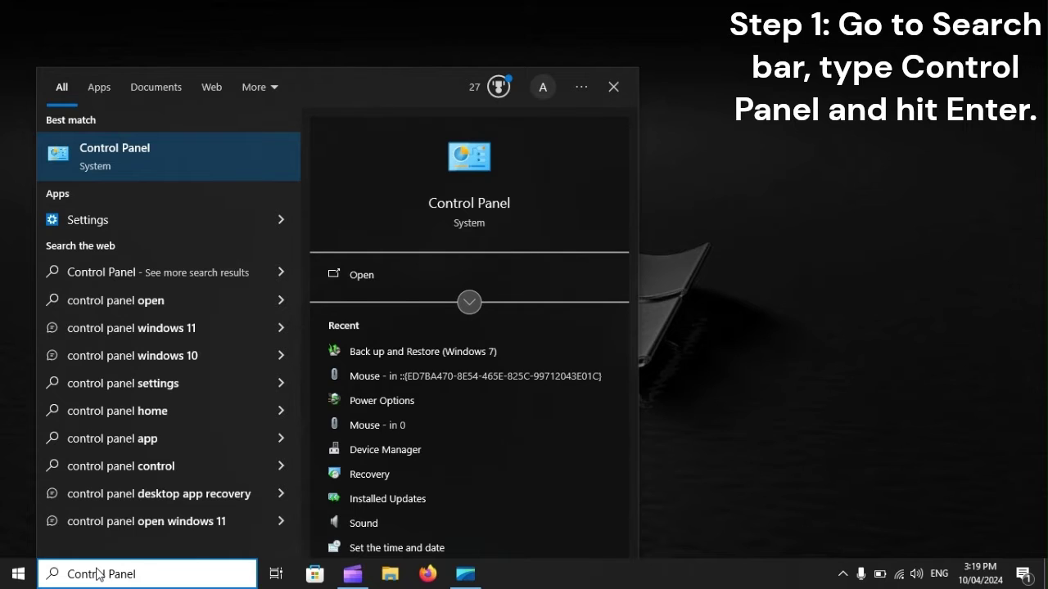
{"action": "key", "text": "Return"}
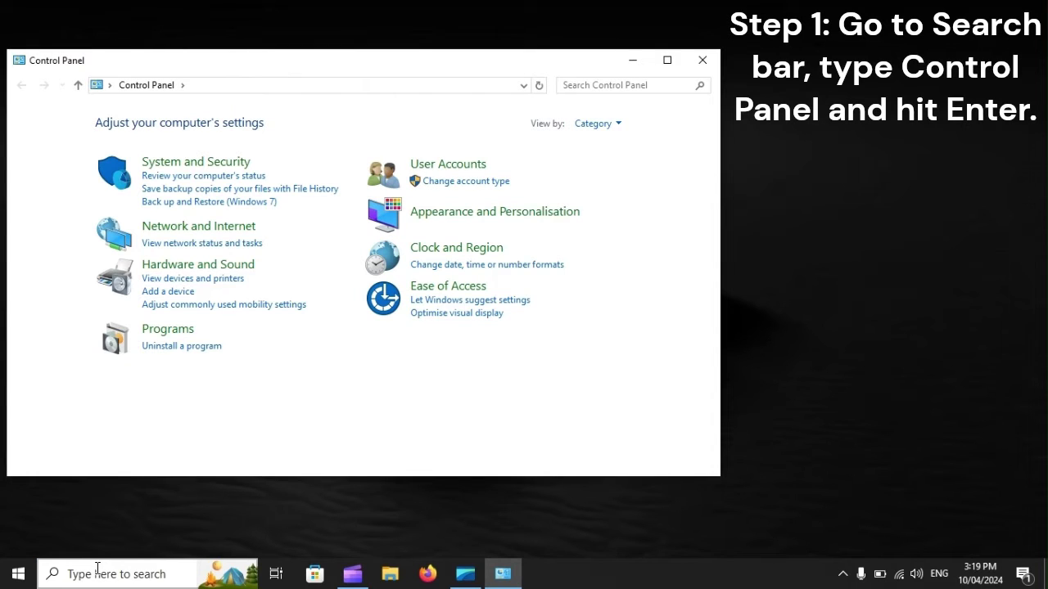
Step: Keep View by on Category, then go to System and Security > Back up and Restore (Windows 7)
{"action": "left_click", "coordinate": [600, 124]}
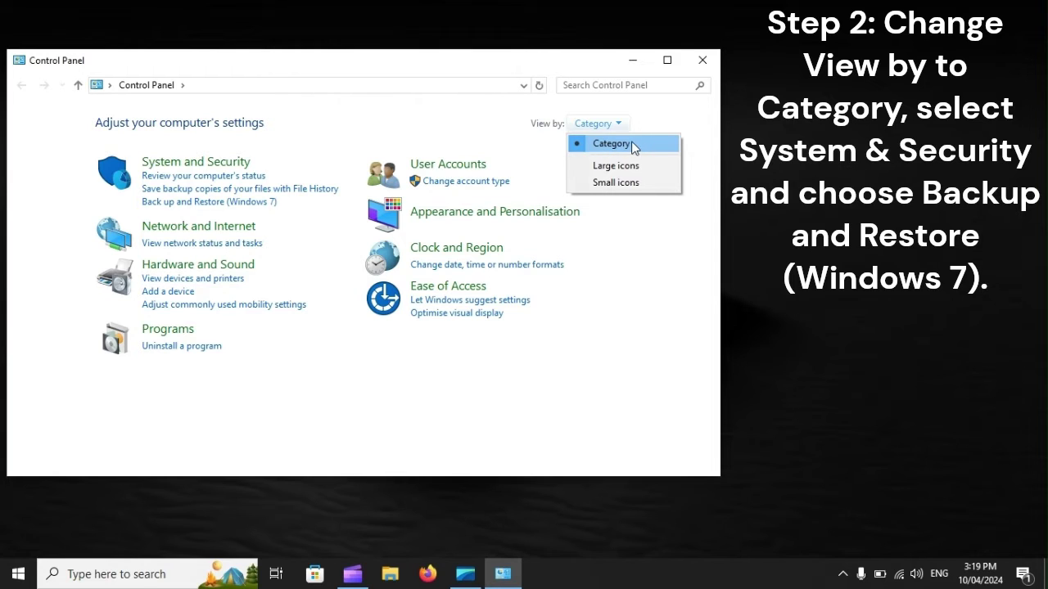
{"action": "left_click", "coordinate": [646, 143]}
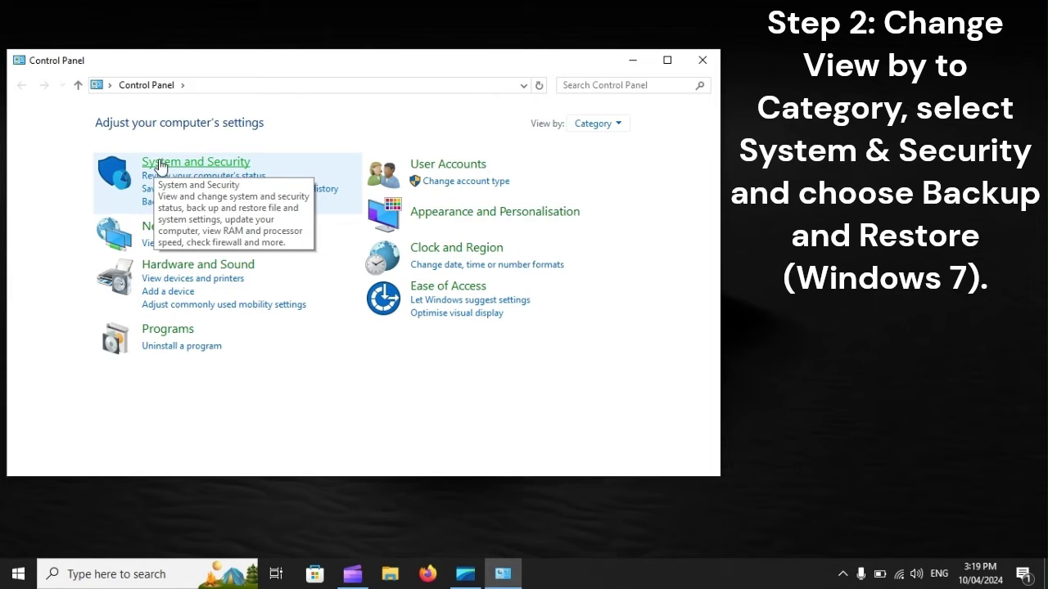
{"action": "left_click", "coordinate": [226, 164]}
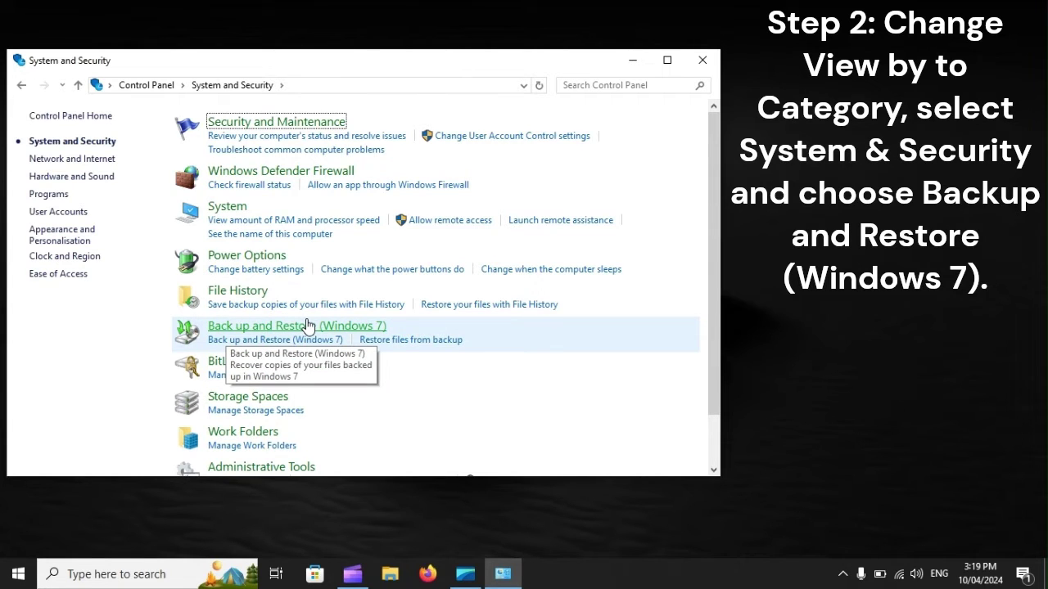
{"action": "left_click", "coordinate": [308, 326]}
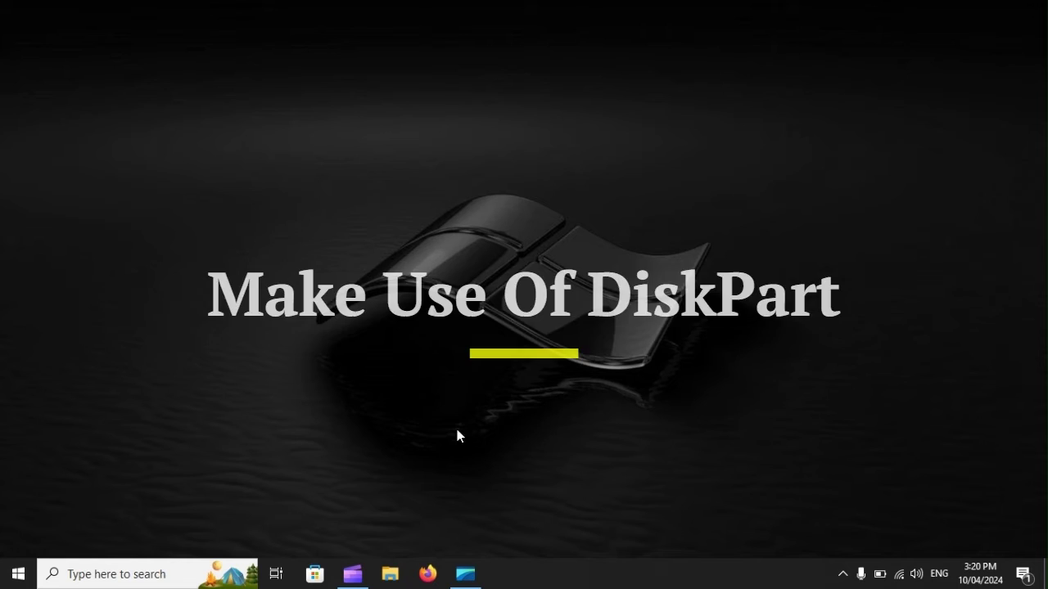
Step: Search 'cmd' to show Command Prompt with its Run as administrator option
{"action": "left_click", "coordinate": [98, 570]}
{"action": "type", "text": "cmd"}
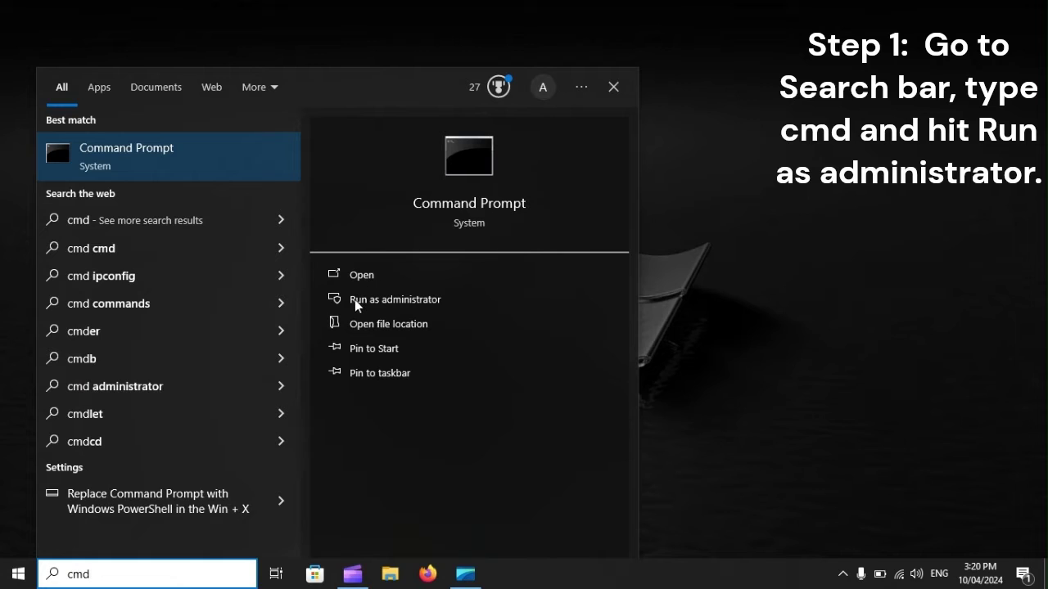
Step: Launch Command Prompt as administrator and enter the diskpart command
{"action": "left_click", "coordinate": [411, 298]}
{"action": "type", "text": "d"}
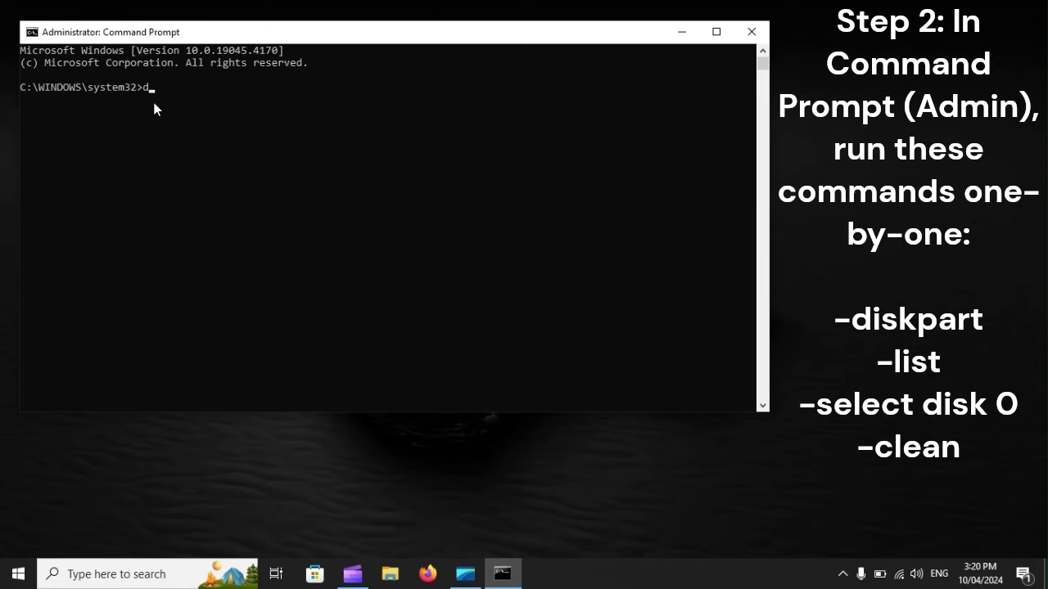
{"action": "type", "text": "iskpart"}
{"action": "key", "text": "BackSpace"}
{"action": "key", "text": "BackSpace"}
{"action": "key", "text": "BackSpace"}
{"action": "key", "text": "BackSpace"}
{"action": "key", "text": "BackSpace"}
{"action": "key", "text": "BackSpace"}
Step: Enter the list disk, select disk 0 and clean commands, clearing each line afterward
{"action": "type", "text": "list"}
{"action": "type", "text": "sk 0"}
{"action": "key", "text": "BackSpace"}
{"action": "key", "text": "BackSpace"}
{"action": "key", "text": "BackSpace"}
{"action": "key", "text": "BackSpace"}
{"action": "key", "text": "BackSpace"}
{"action": "key", "text": "BackSpace"}
{"action": "key", "text": "BackSpace"}
{"action": "key", "text": "BackSpace"}
{"action": "key", "text": "BackSpace"}
{"action": "type", "text": "clean"}
{"action": "key", "text": "BackSpace"}
{"action": "key", "text": "BackSpace"}
{"action": "key", "text": "BackSpace"}
{"action": "key", "text": "BackSpace"}
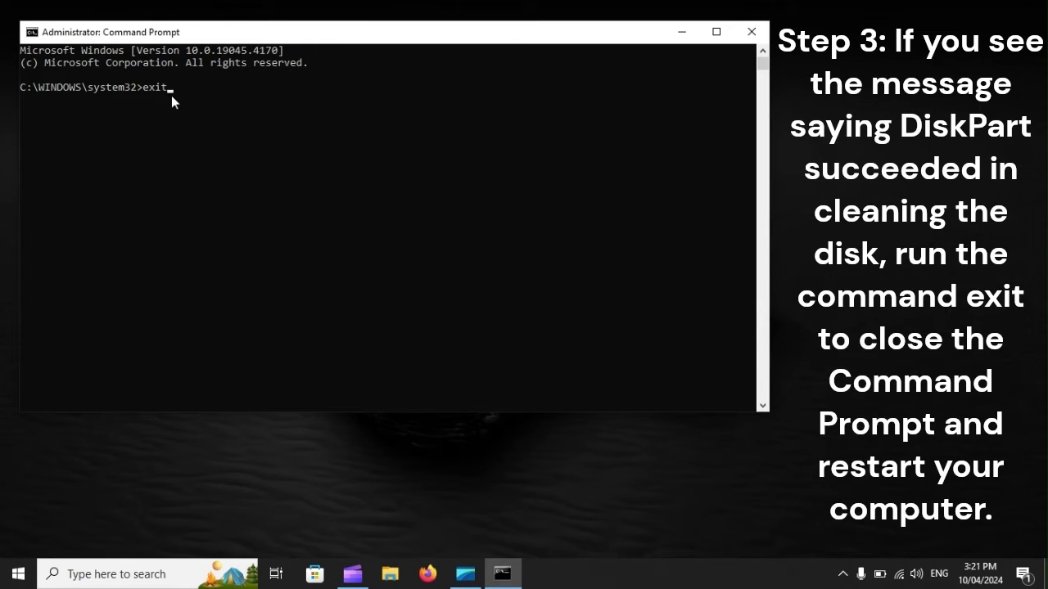
Step: Bring up the Start menu's power options to show Restart
{"action": "left_click", "coordinate": [18, 571]}
{"action": "left_click", "coordinate": [19, 547]}
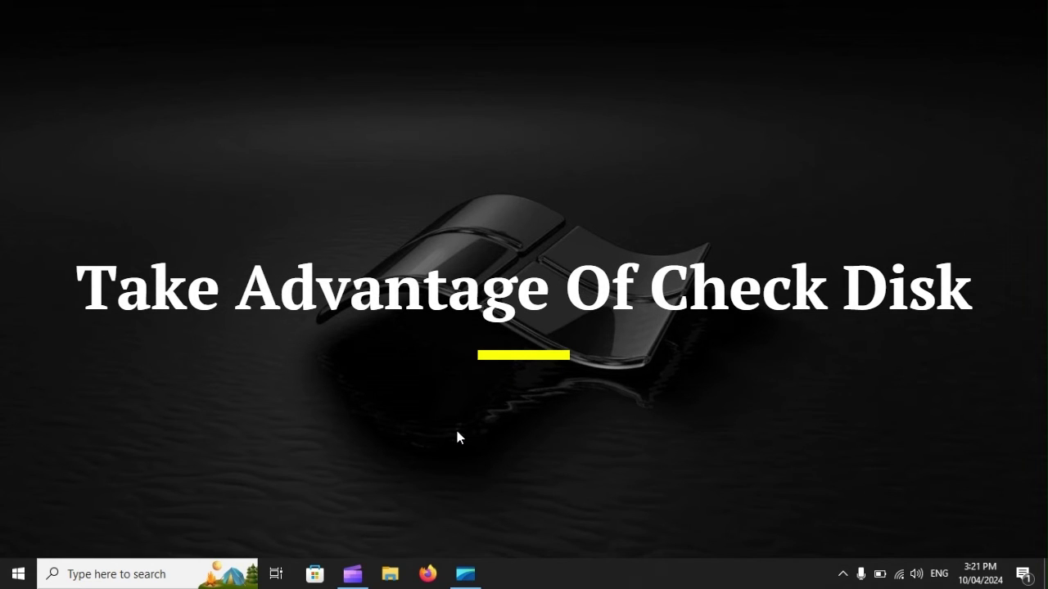
Step: Search 'cmd', run Command Prompt as administrator and type 'chkdsk /f c:' at the prompt
{"action": "left_click", "coordinate": [101, 577]}
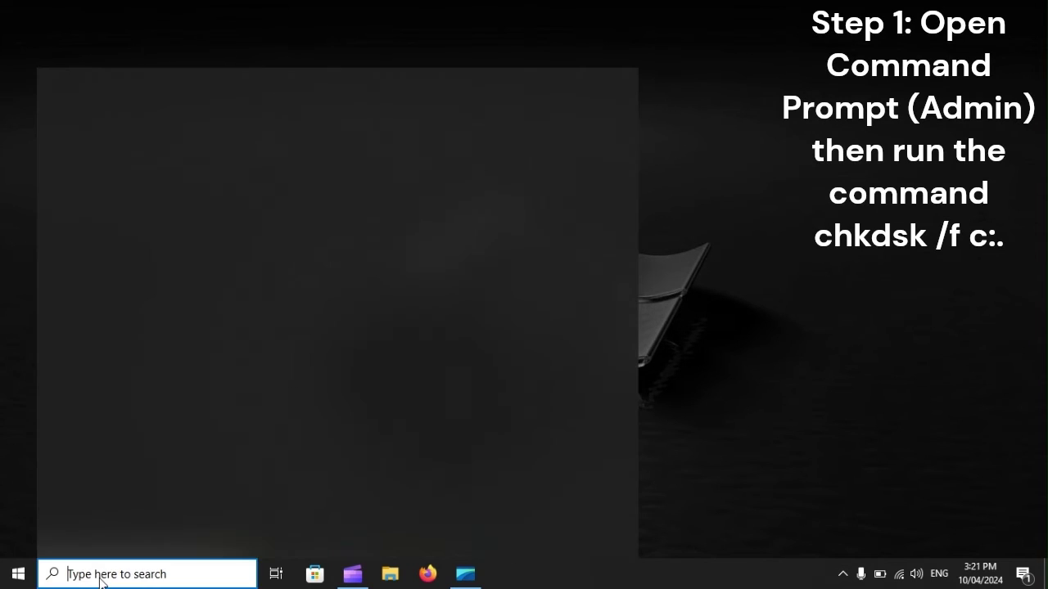
{"action": "type", "text": "cmd"}
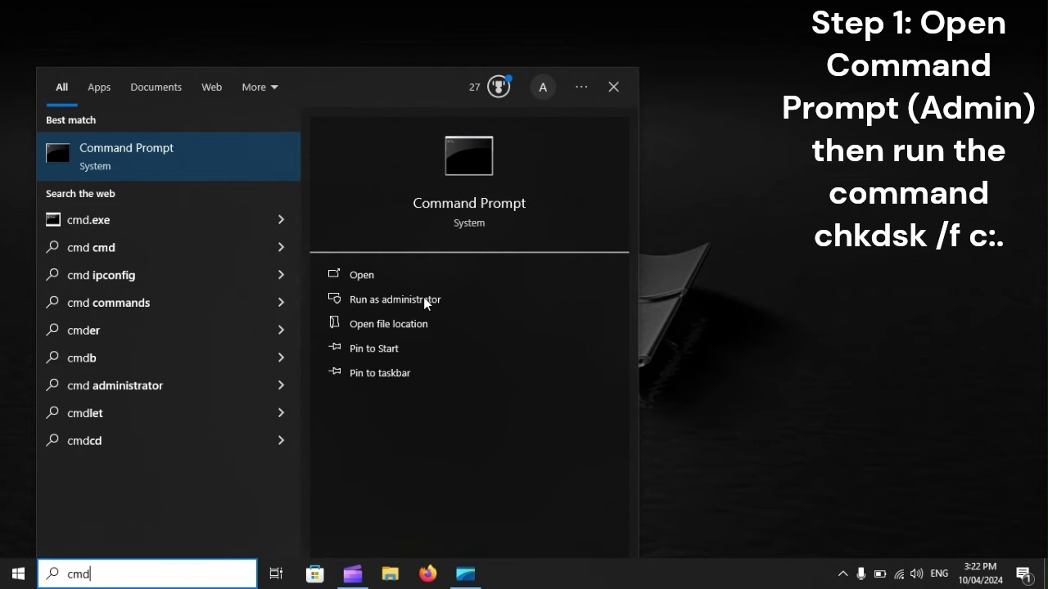
{"action": "left_click", "coordinate": [423, 300]}
{"action": "left_click", "coordinate": [168, 117]}
{"action": "type", "text": "chkdsk /f c:"}
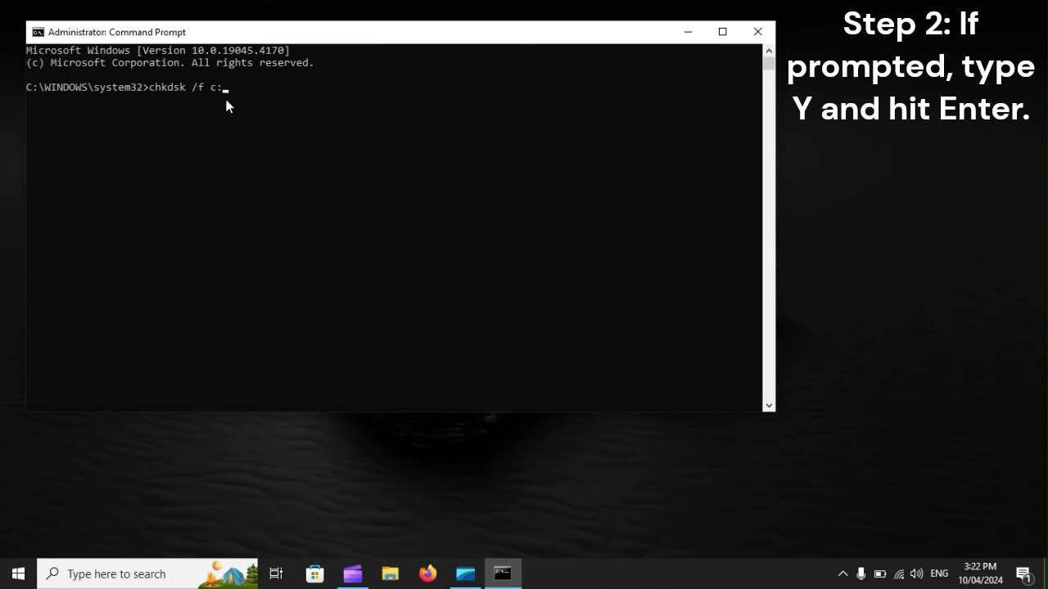
Step: Show the Restart option under the Start menu's Power button
{"action": "left_click", "coordinate": [18, 573]}
{"action": "left_click", "coordinate": [19, 539]}
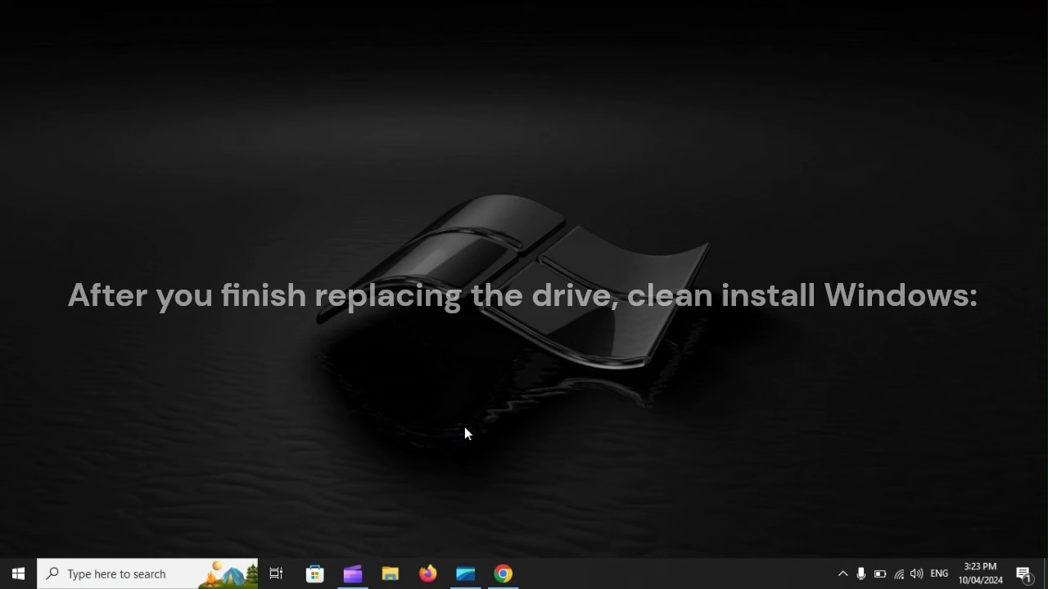
Step: Restore Chrome and follow the Software Download result to Microsoft's download page
{"action": "left_click", "coordinate": [502, 574]}
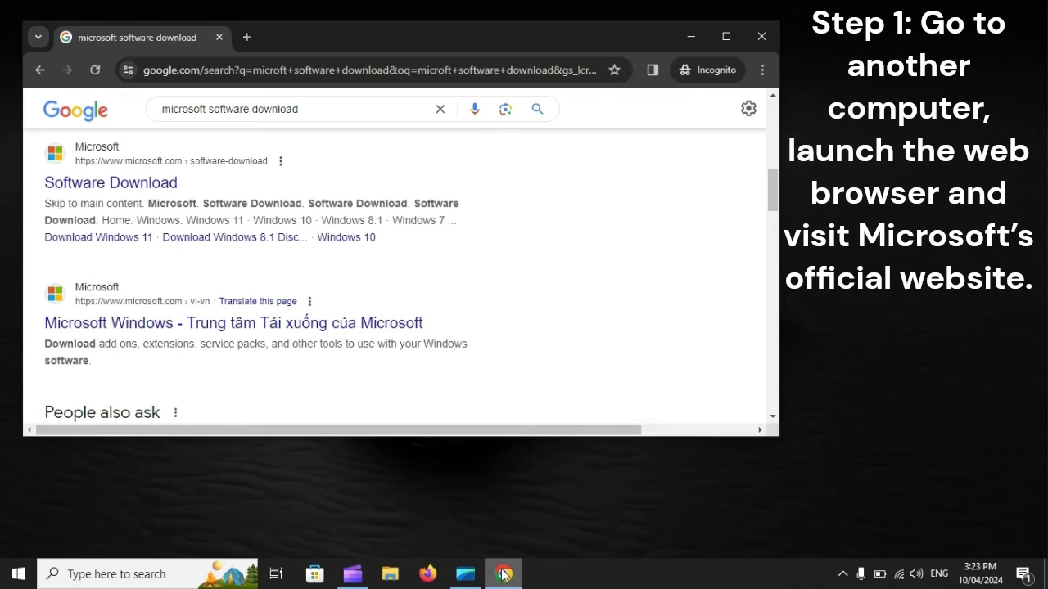
{"action": "left_click", "coordinate": [143, 188]}
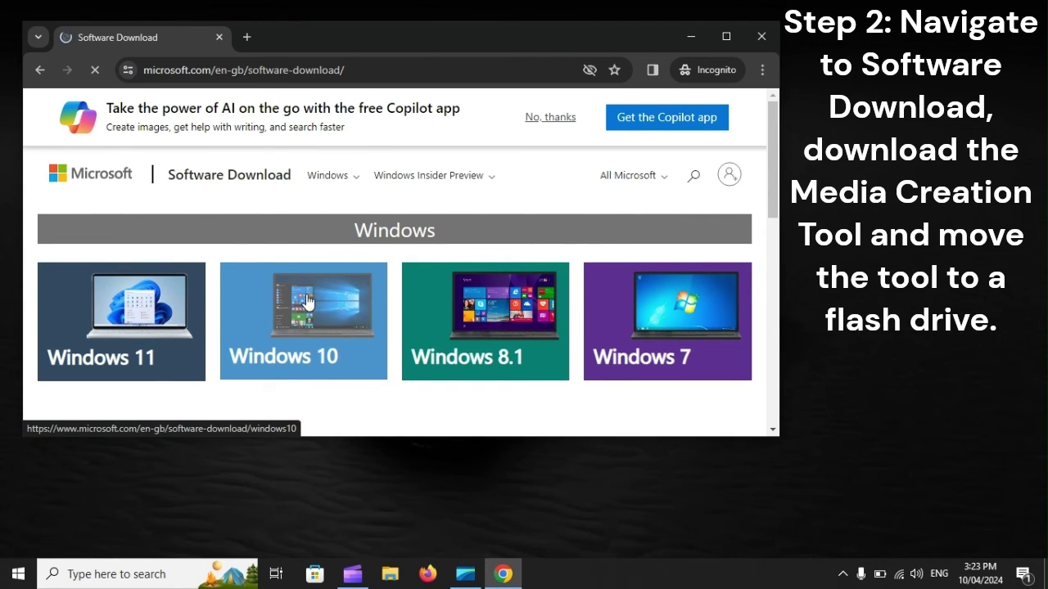
Step: Open the Windows 10 tile and scroll down to Create Windows 10 installation media
{"action": "left_click", "coordinate": [343, 302]}
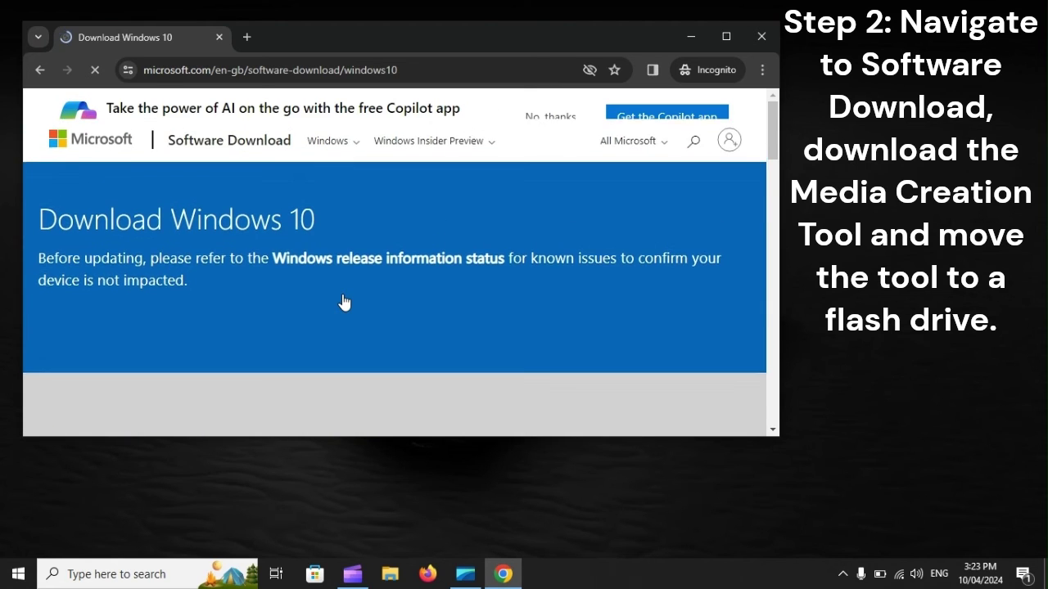
{"action": "scroll", "coordinate": [343, 302], "scroll_direction": "down", "scroll_amount": 2}
{"action": "scroll", "coordinate": [344, 302], "scroll_direction": "down", "scroll_amount": 5}
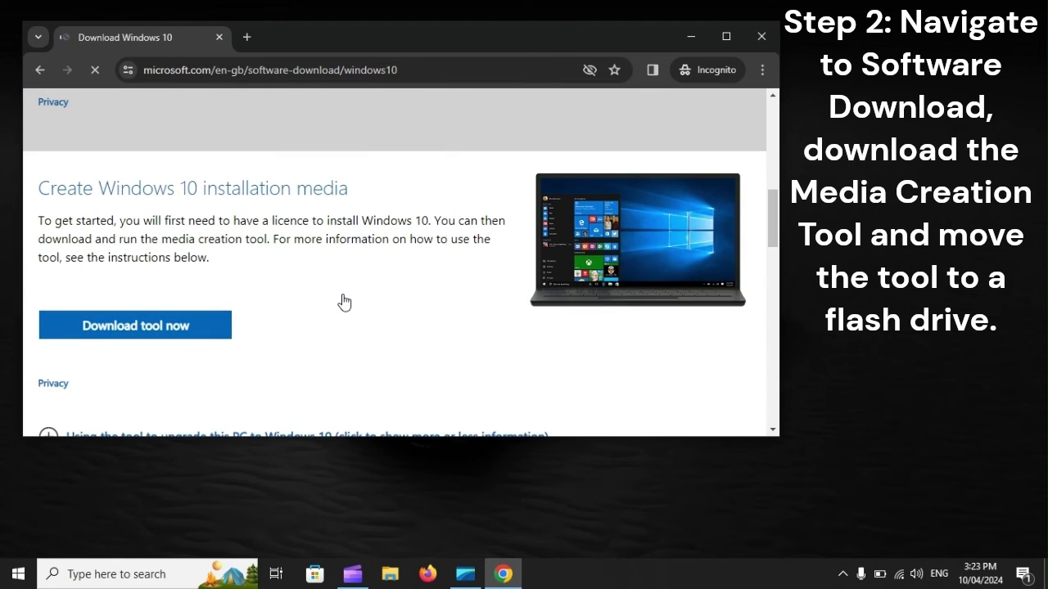